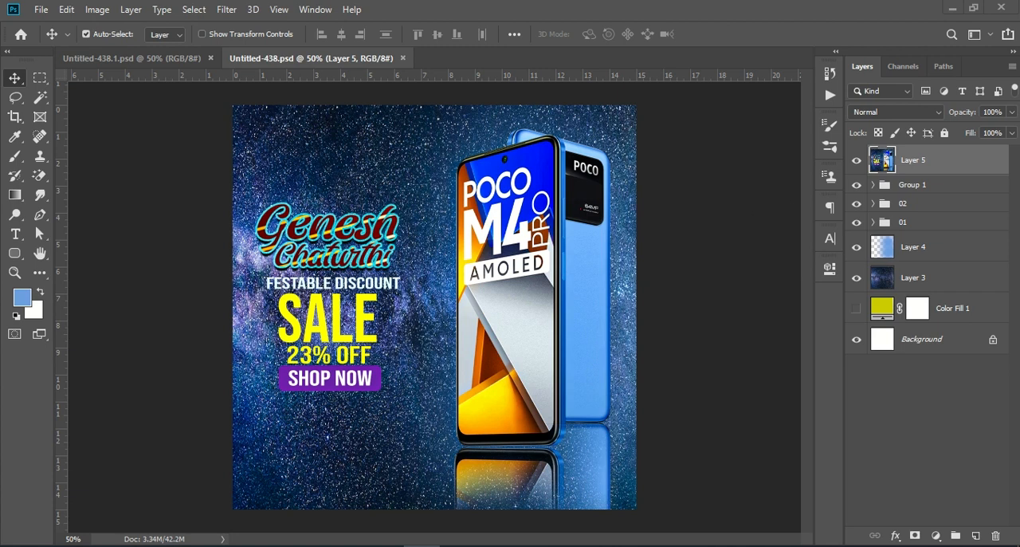
# Create a new 1080 x 1080 px document at 72 ppi in RGB with a white background
pyautogui.click(36, 14)
pyautogui.click(76, 27)
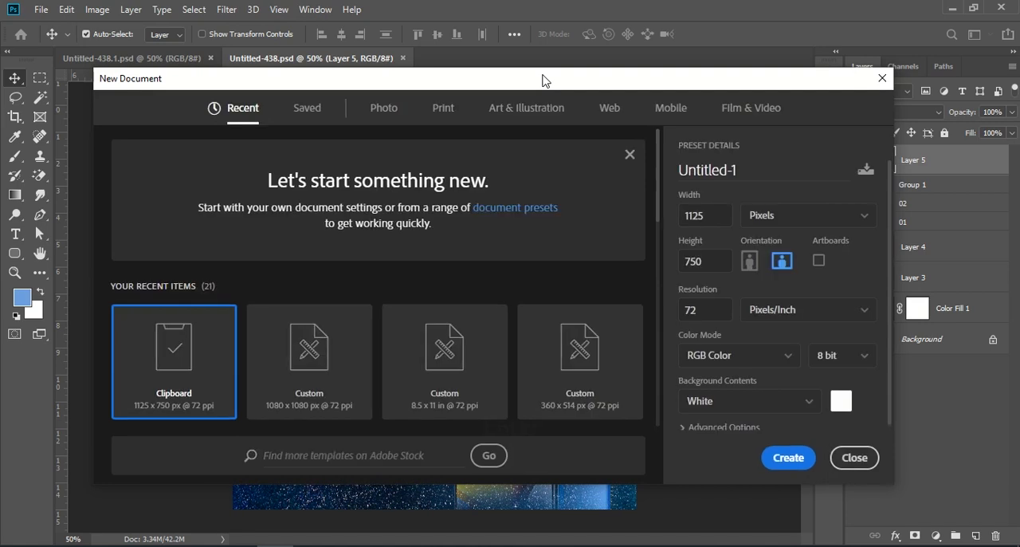
pyautogui.click(345, 359)
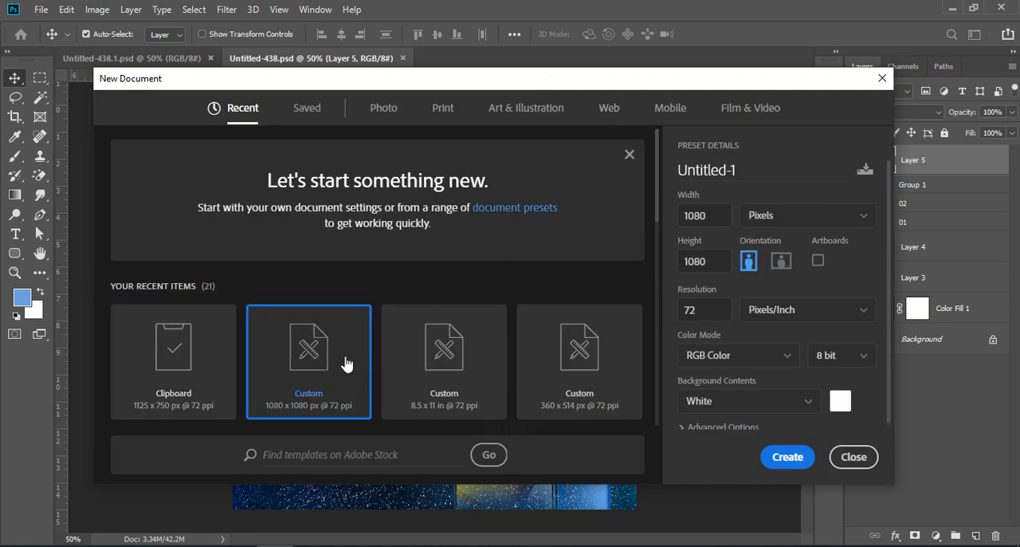
pyautogui.doubleClick(712, 220)
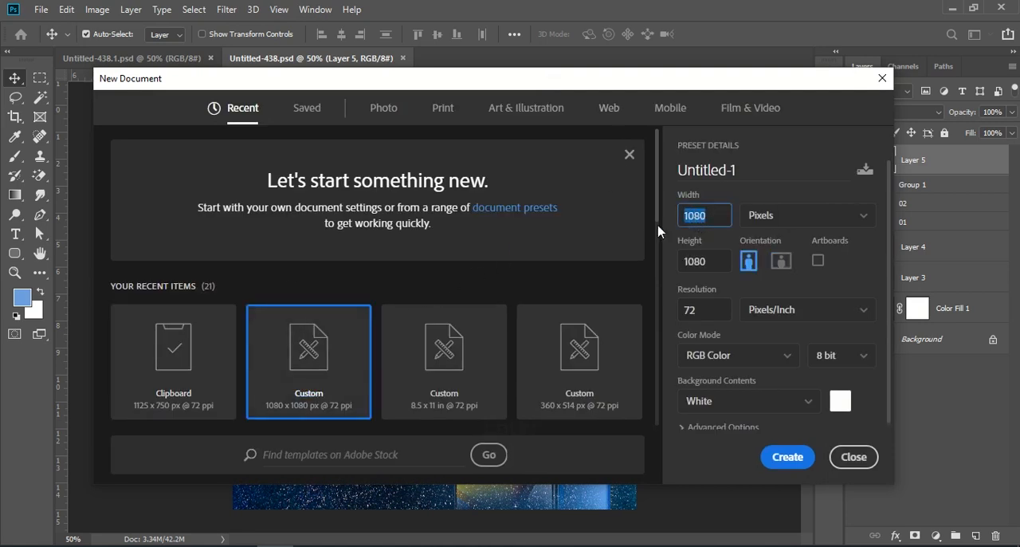
pyautogui.press('Return')
pyautogui.press('Return')
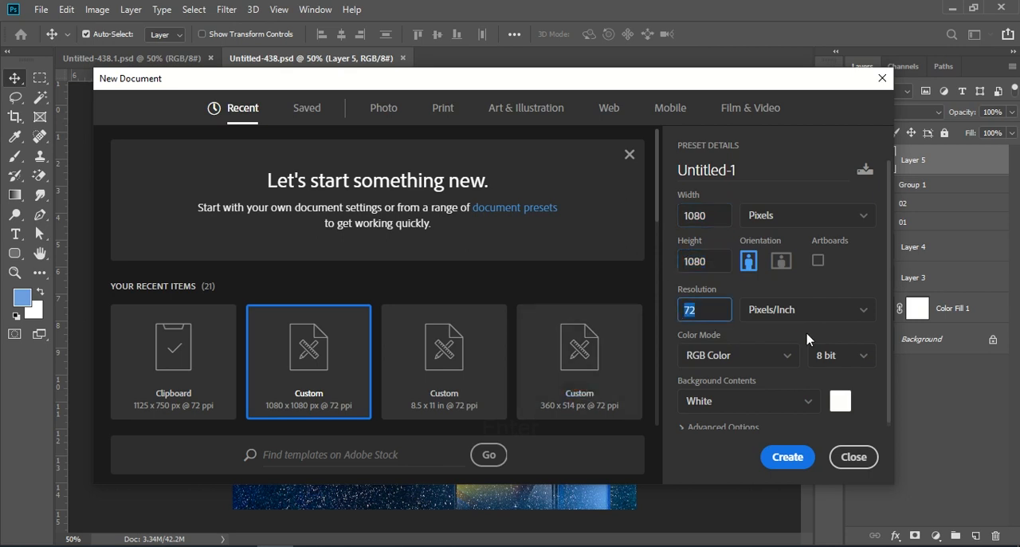
pyautogui.click(782, 460)
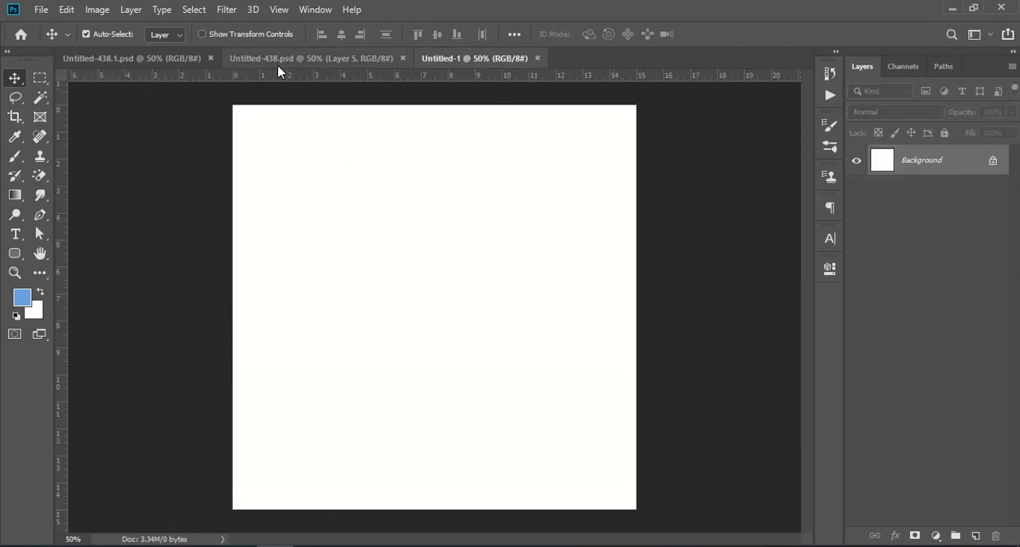
# In Untitled-438.psd, hide Layer 5 and briefly toggle Group 1, 02 and 01 to check what each contains
pyautogui.click(282, 62)
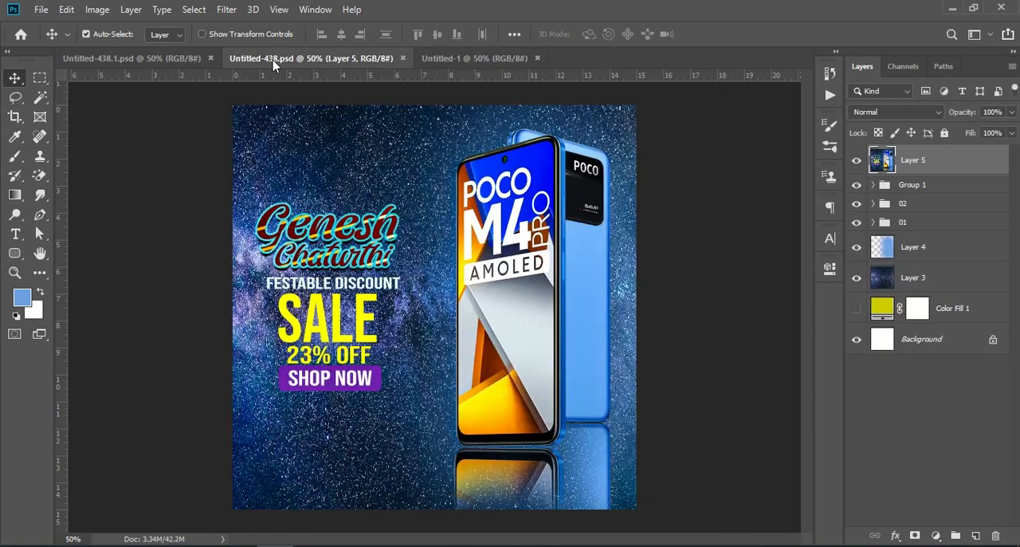
pyautogui.click(857, 161)
pyautogui.click(856, 185)
pyautogui.click(856, 185)
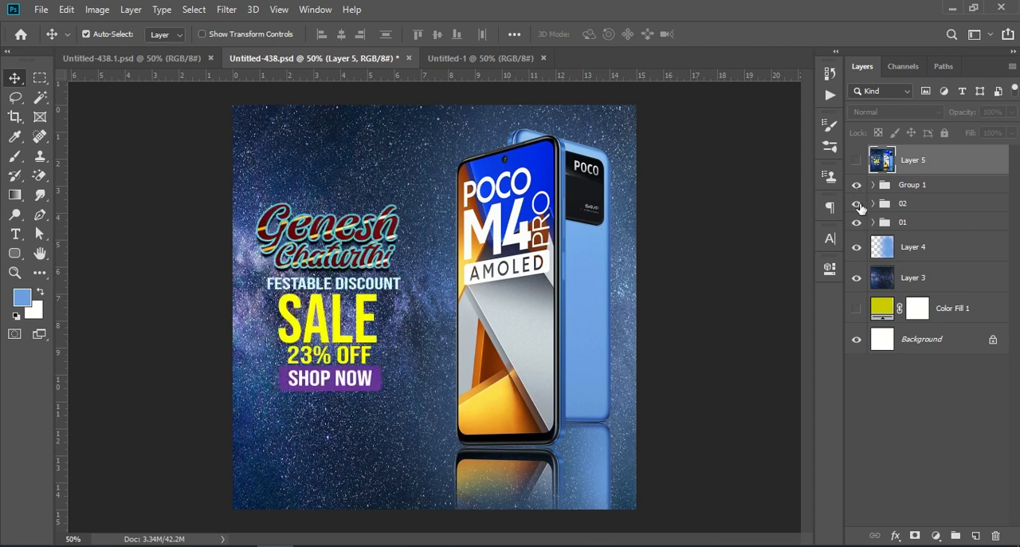
pyautogui.click(858, 204)
pyautogui.click(857, 204)
pyautogui.click(856, 223)
pyautogui.click(855, 223)
# Copy group 01 with the phones into the new document and position it on the right half of the canvas
pyautogui.click(916, 223)
pyautogui.moveTo(762, 191); pyautogui.dragTo(159, 234)
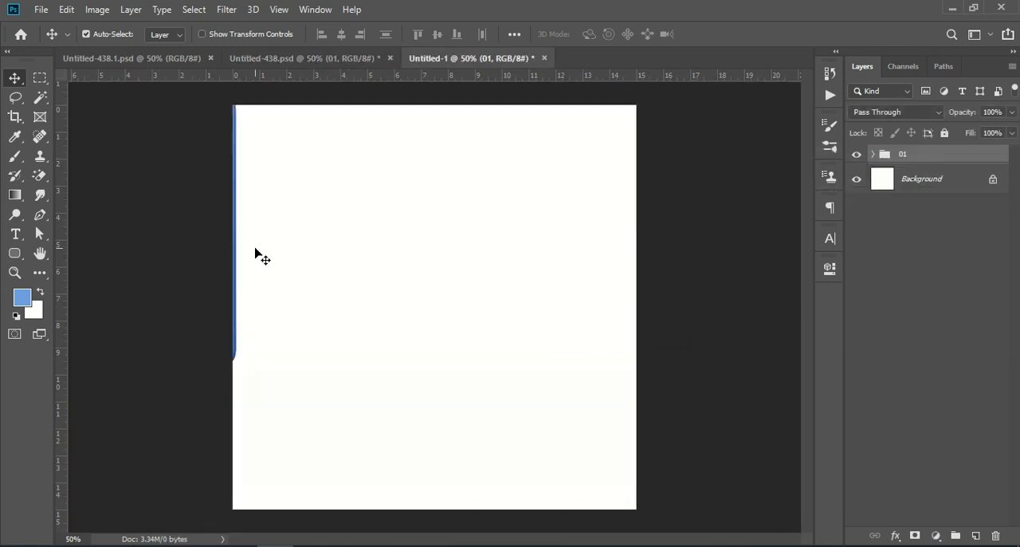
pyautogui.press('ctrl')
pyautogui.hotkey('ctrl', 't')
pyautogui.moveTo(166, 205); pyautogui.dragTo(538, 270)
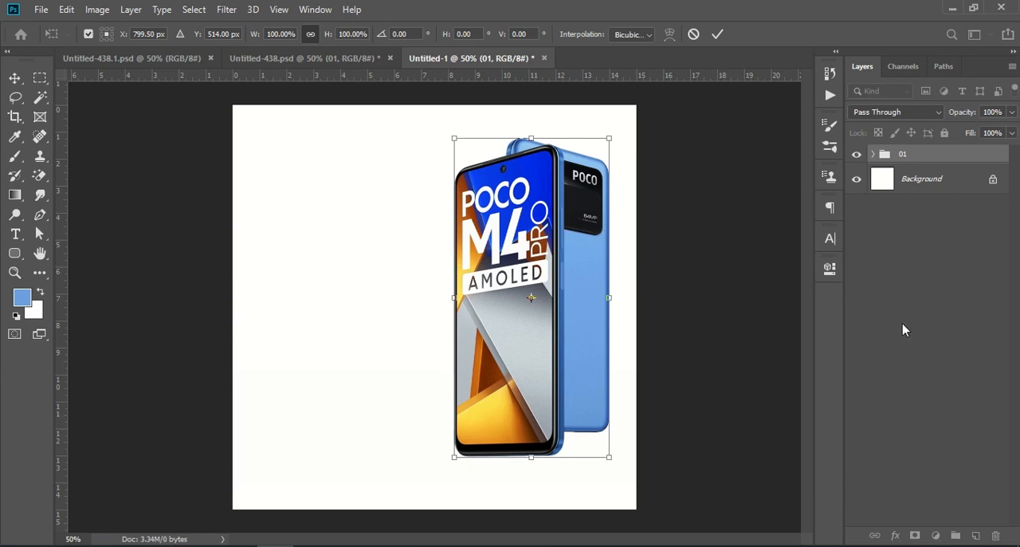
pyautogui.press('Return')
pyautogui.click(861, 314)
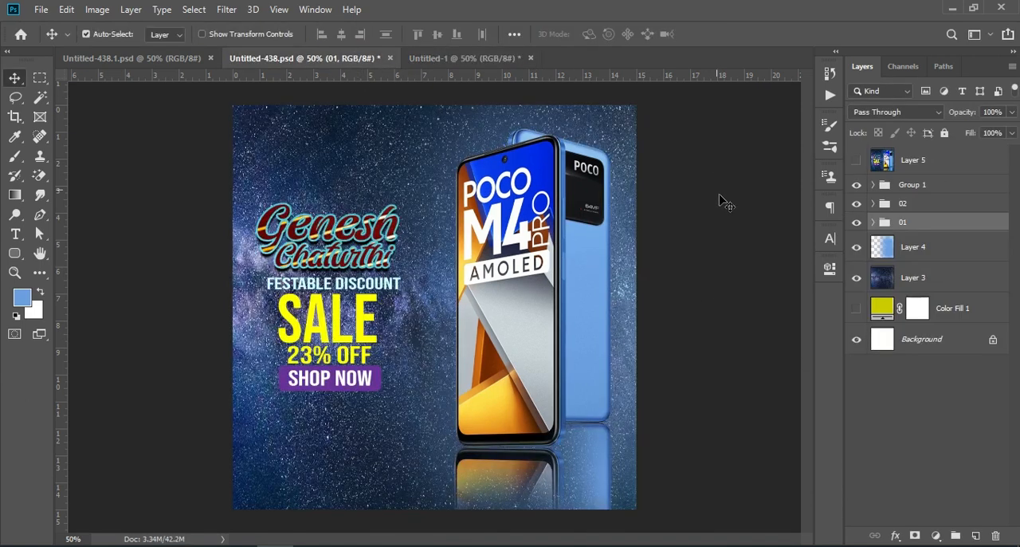
# Copy group 02 from Untitled-438.psd into the new document and position it directly beneath the phones as their reflection
pyautogui.click(916, 206)
pyautogui.moveTo(950, 209); pyautogui.dragTo(575, 478)
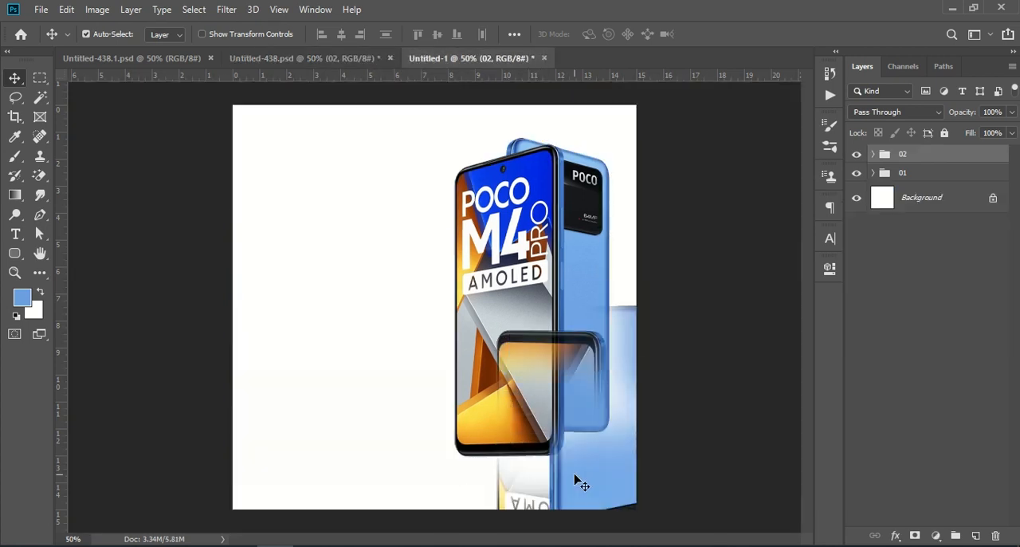
pyautogui.hotkey('ctrl', 't')
pyautogui.moveTo(619, 410); pyautogui.dragTo(589, 519)
pyautogui.click(920, 349)
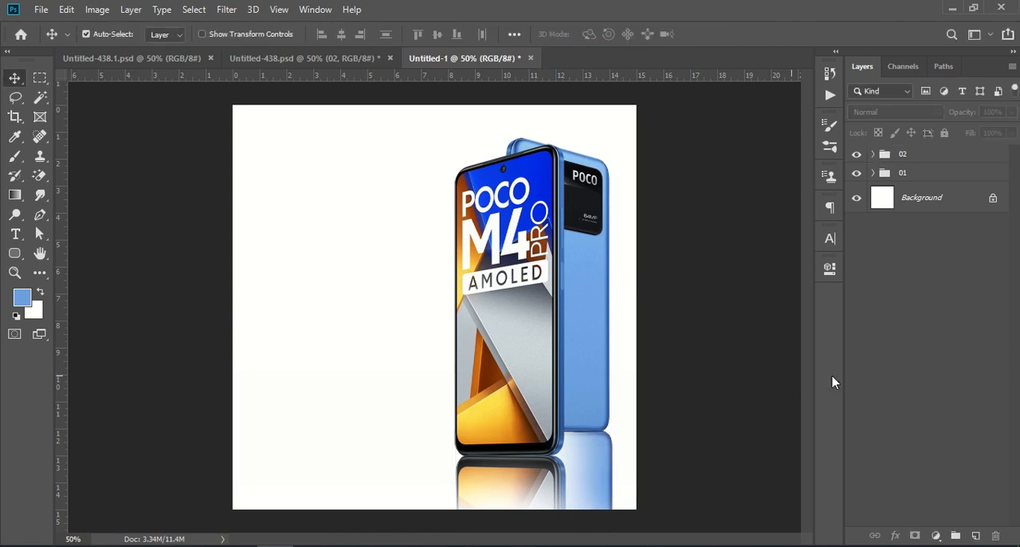
# Copy the starry-sky Layer 3 into the new document, cover the canvas with it and place it below the phone groups
pyautogui.click(285, 59)
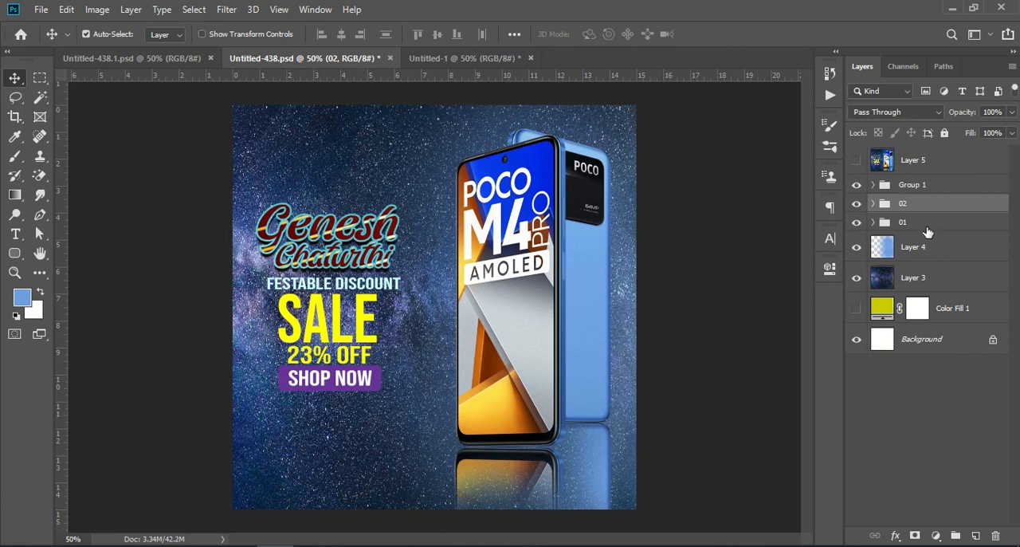
pyautogui.moveTo(920, 276); pyautogui.dragTo(387, 364)
pyautogui.moveTo(528, 268); pyautogui.dragTo(575, 213)
pyautogui.moveTo(967, 164); pyautogui.dragTo(940, 217)
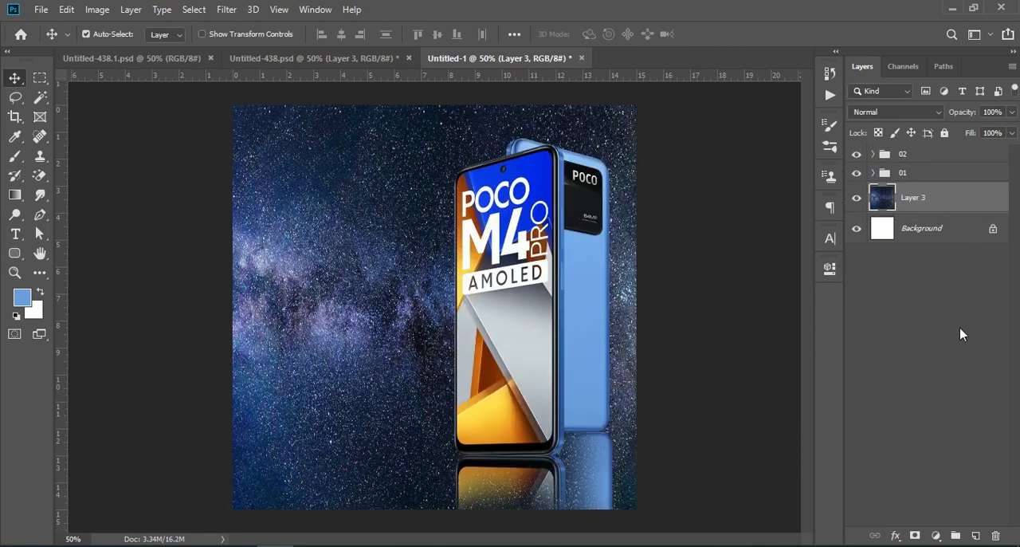
# Copy the blue gradient Layer 4 from Untitled-438.psd into the new document and reposition it over the right side of the canvas
pyautogui.click(265, 59)
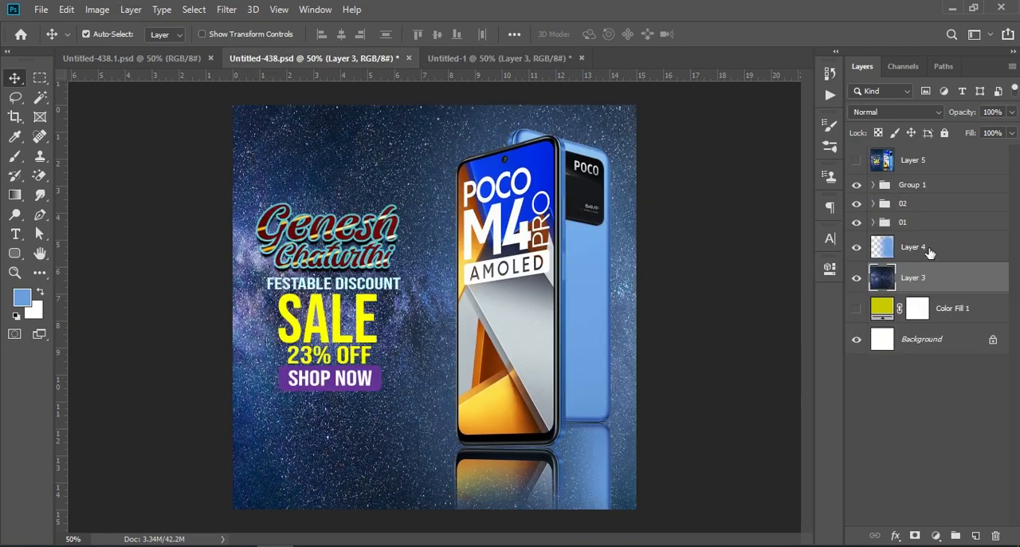
pyautogui.click(931, 250)
pyautogui.moveTo(887, 249); pyautogui.dragTo(590, 326)
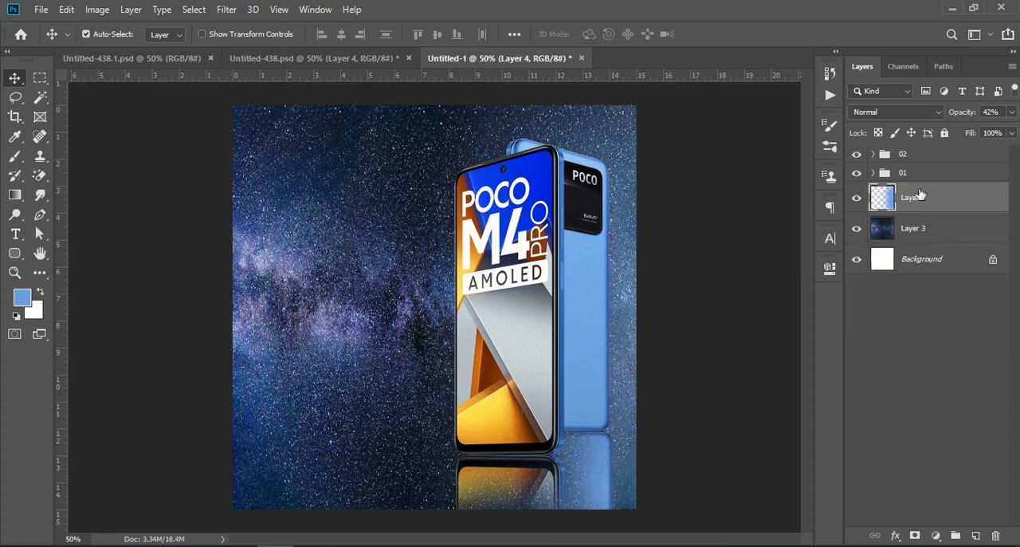
pyautogui.moveTo(934, 212); pyautogui.dragTo(938, 246)
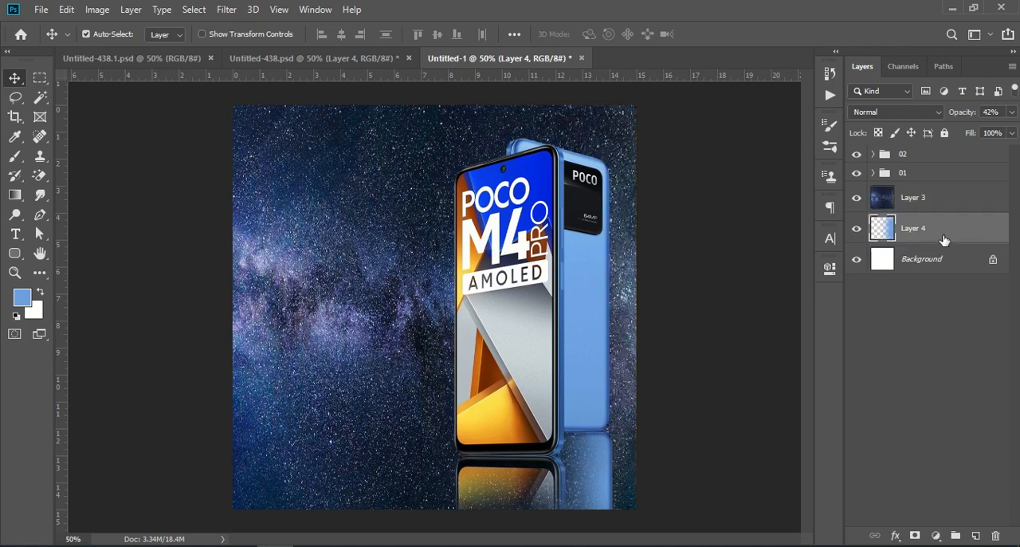
pyautogui.hotkey('ctrl', 't')
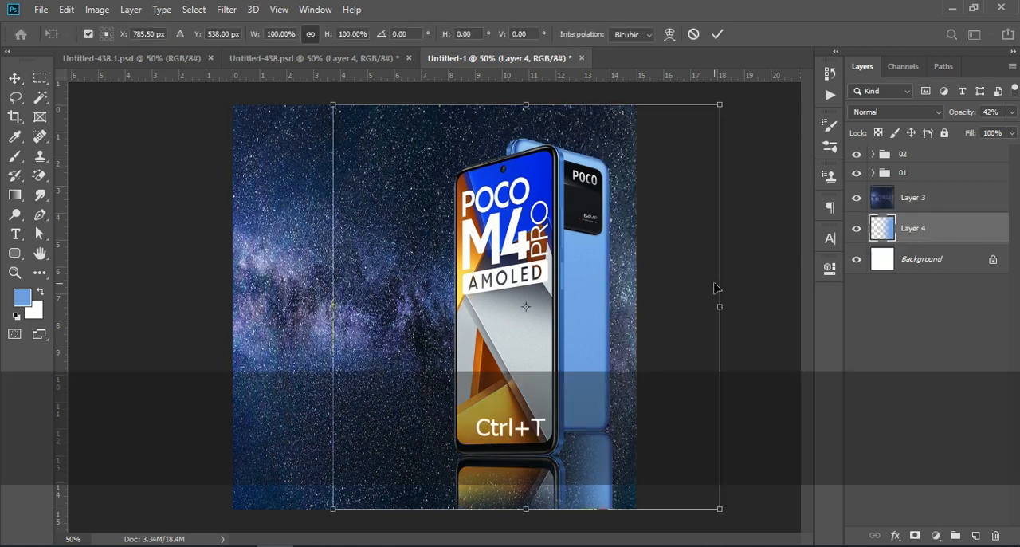
pyautogui.moveTo(662, 301); pyautogui.dragTo(669, 336)
# Stack Layer 4 directly above Layer 3 and set its opacity to 31%
pyautogui.moveTo(933, 235); pyautogui.dragTo(932, 189)
pyautogui.moveTo(964, 112); pyautogui.dragTo(957, 113)
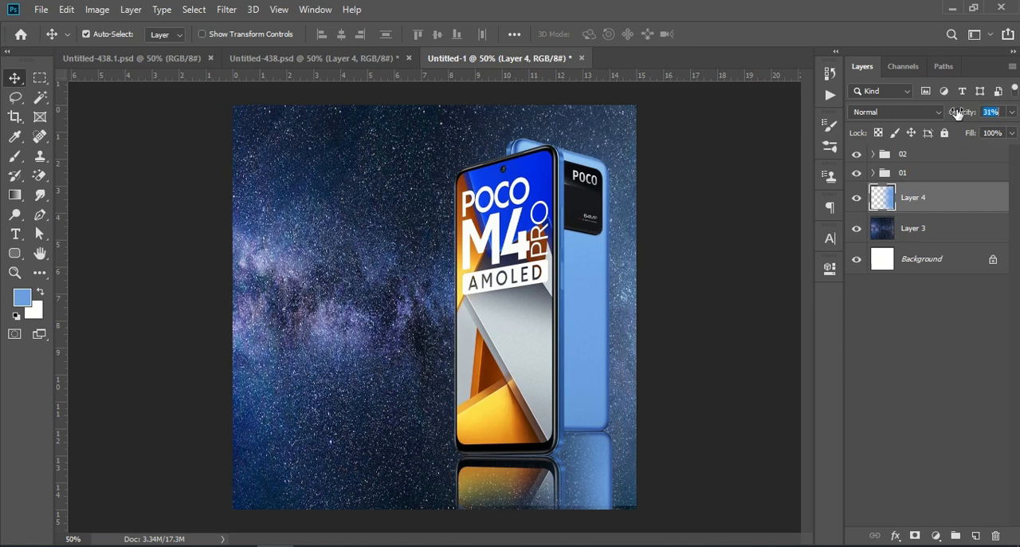
pyautogui.click(915, 357)
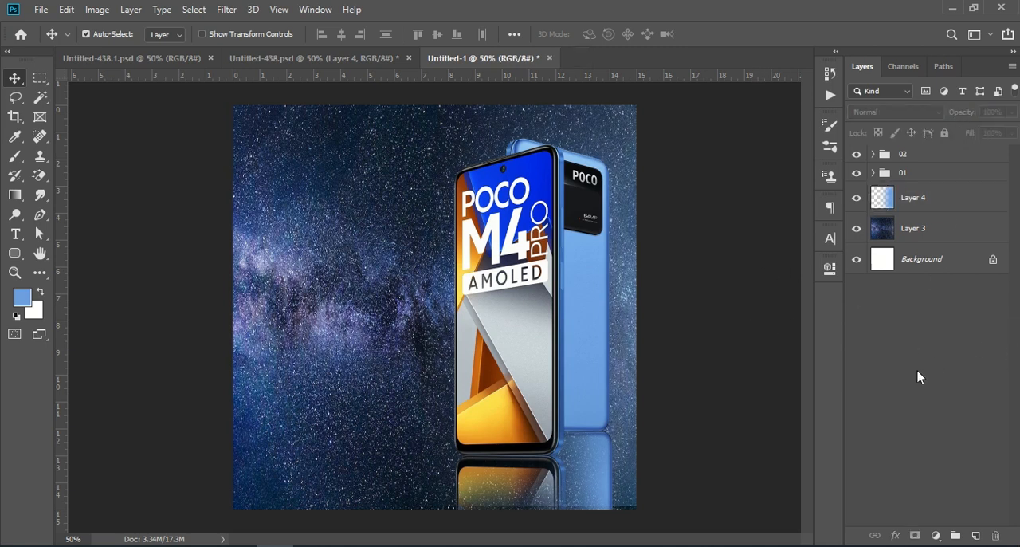
# Copy Group 1 with the sale text into the new document and position the text to the left of the phones
pyautogui.click(260, 57)
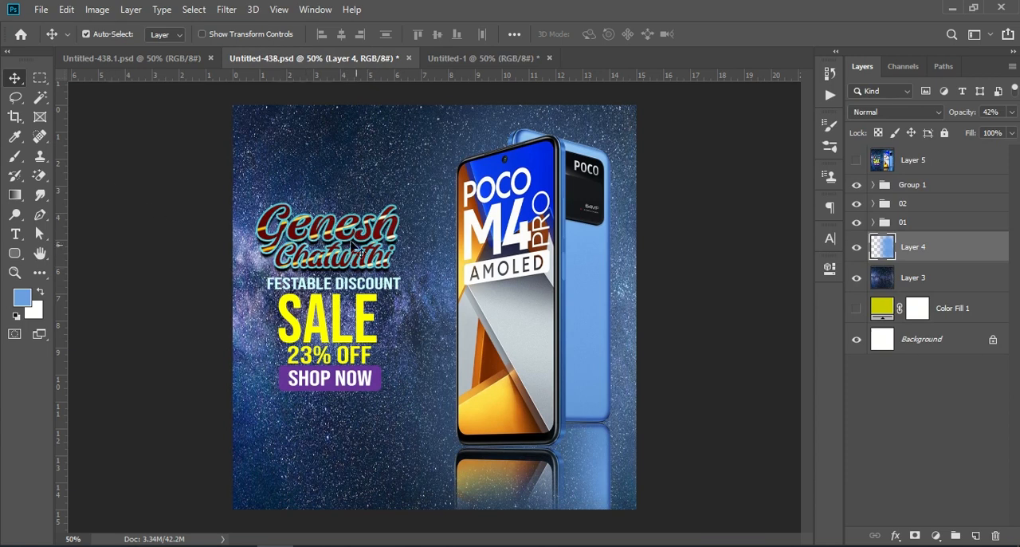
pyautogui.click(918, 185)
pyautogui.moveTo(952, 195); pyautogui.dragTo(367, 297)
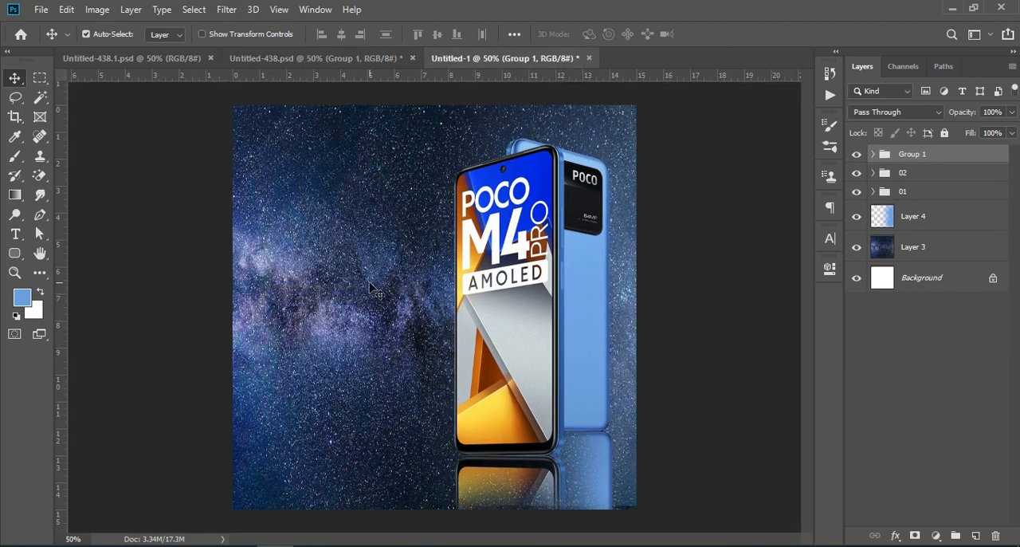
pyautogui.hotkey('ctrl', 't')
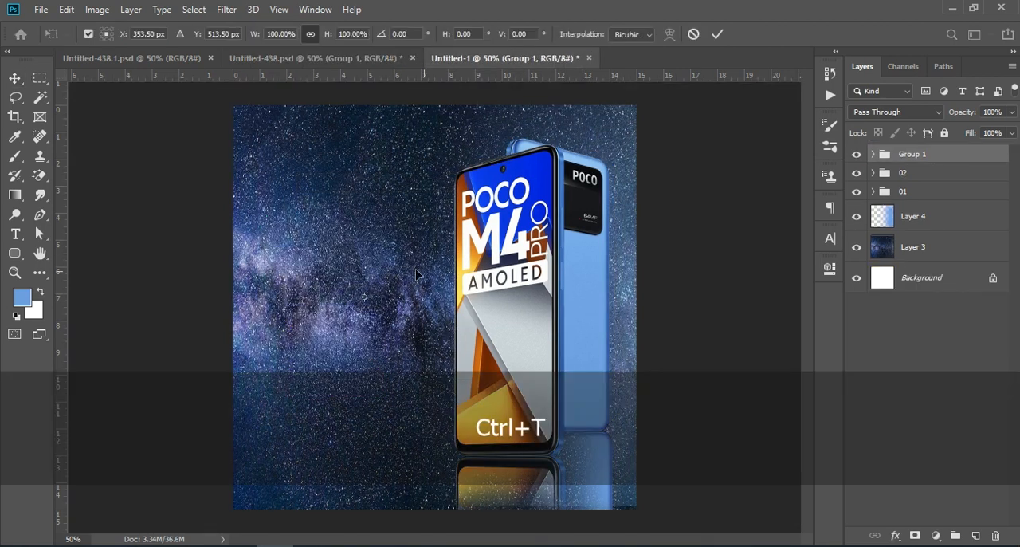
pyautogui.press('ctrl+KP_Subtract')
pyautogui.press('ctrl+KP_Subtract')
pyautogui.press('ctrl+KP_Subtract')
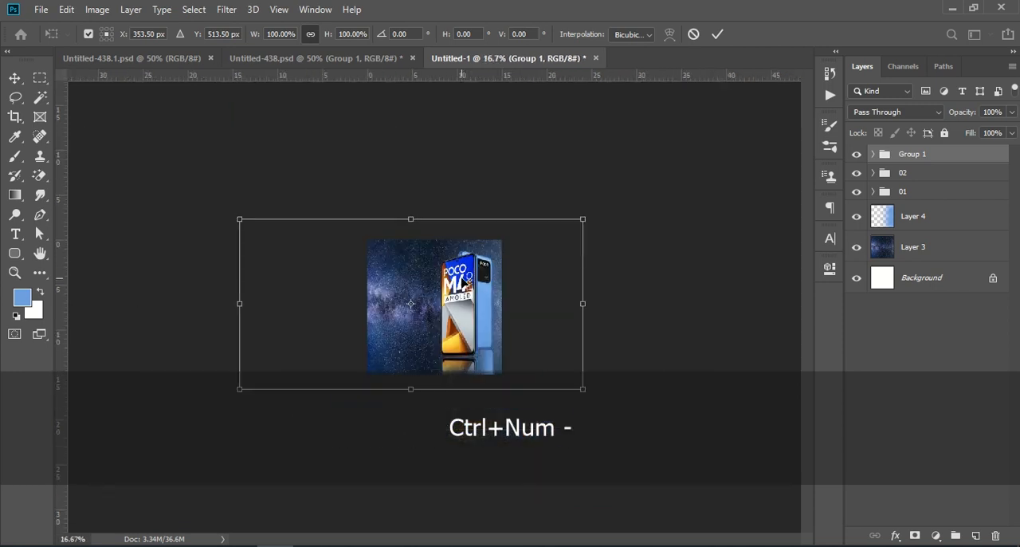
pyautogui.moveTo(314, 278); pyautogui.dragTo(429, 322)
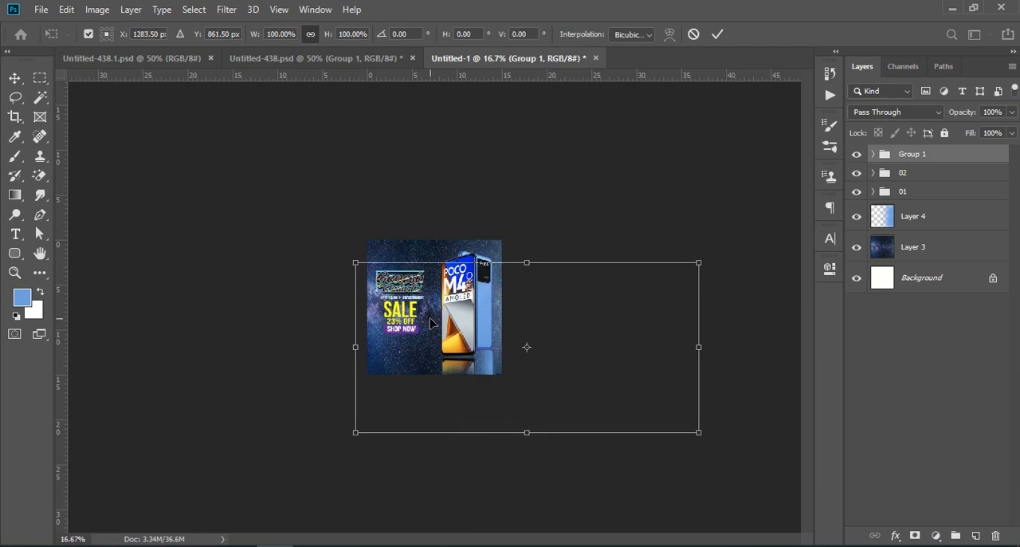
pyautogui.click(717, 33)
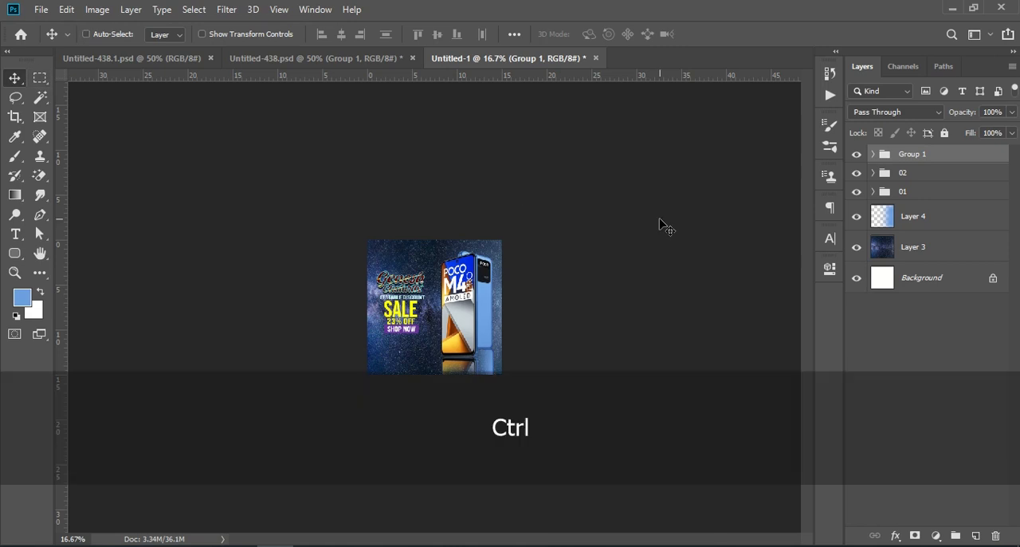
# Stamp all visible layers into a new merged layer at the top of the layer stack
pyautogui.press('ctrl+KP_Add')
pyautogui.press('ctrl+KP_Add')
pyautogui.press('ctrl+KP_Add')
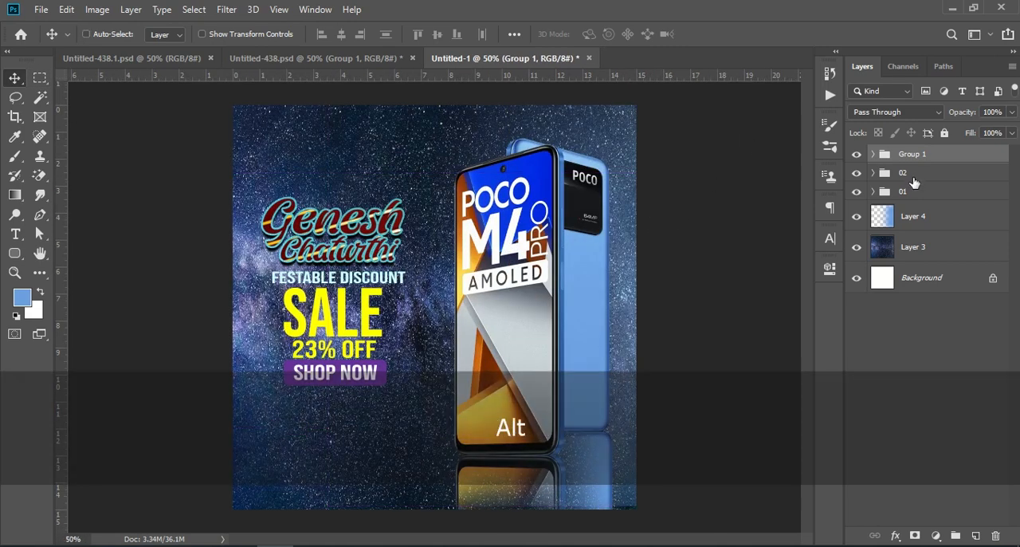
pyautogui.hotkey('ctrl', 'shift', 'alt', 'e')
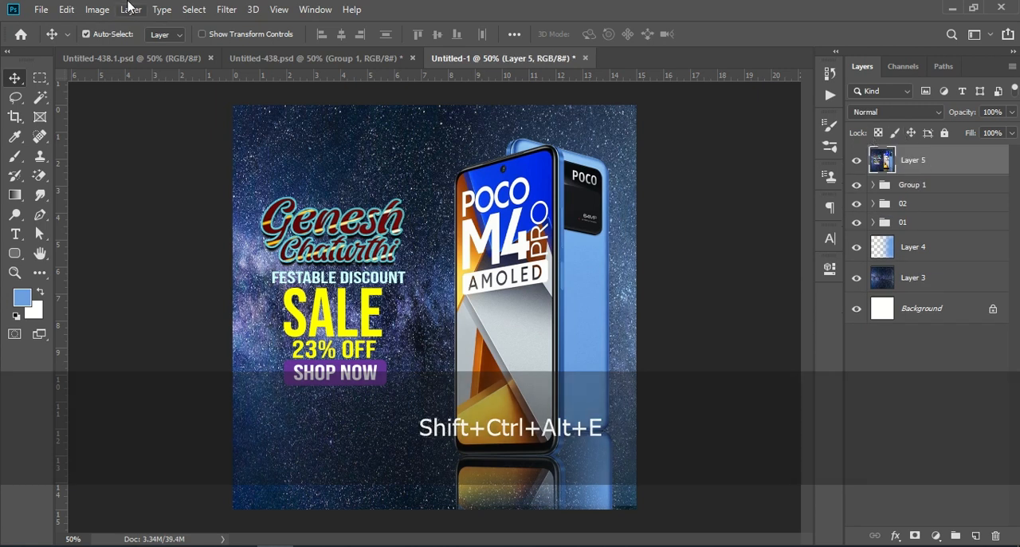
# In the Camera Raw Filter, set Contrast +28, Highlights +21, Shadows +28, Whites +36 and Blacks +28 for the merged layer
pyautogui.click(225, 8)
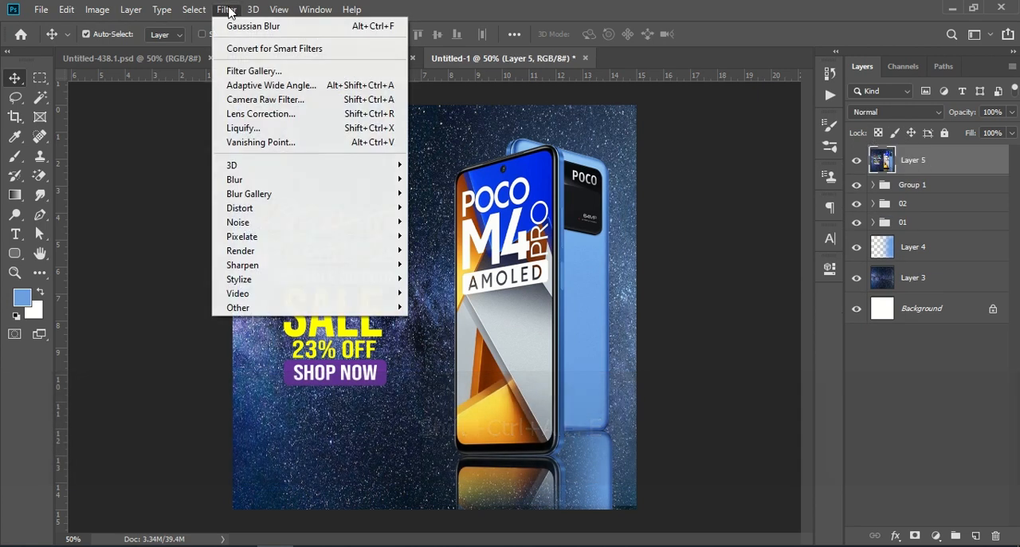
pyautogui.click(316, 106)
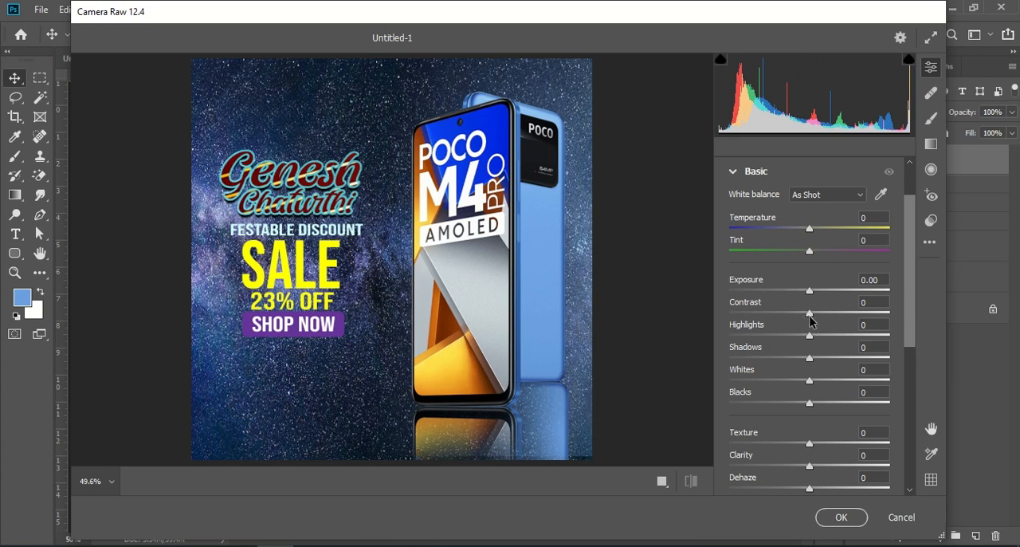
pyautogui.moveTo(807, 315); pyautogui.dragTo(837, 384)
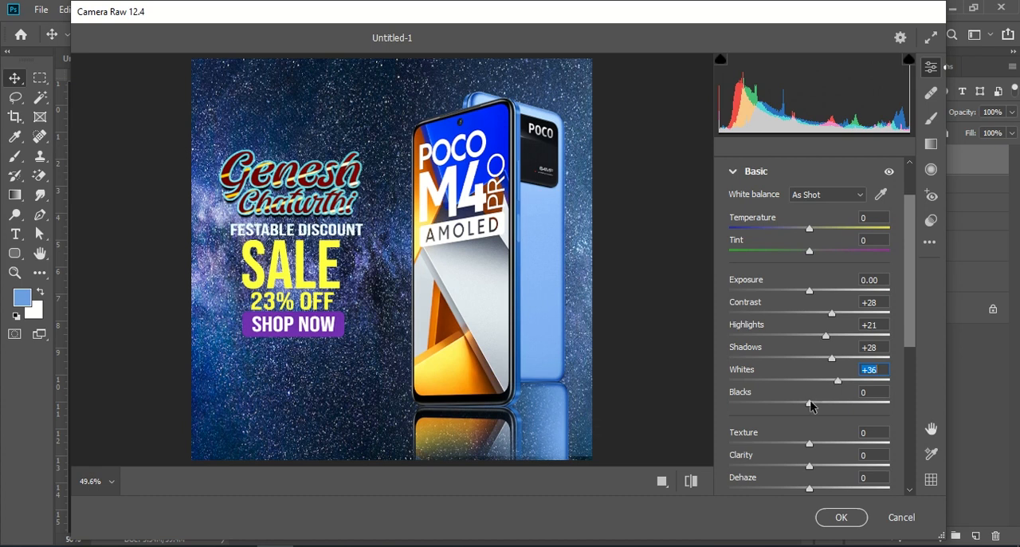
pyautogui.moveTo(810, 406); pyautogui.dragTo(833, 403)
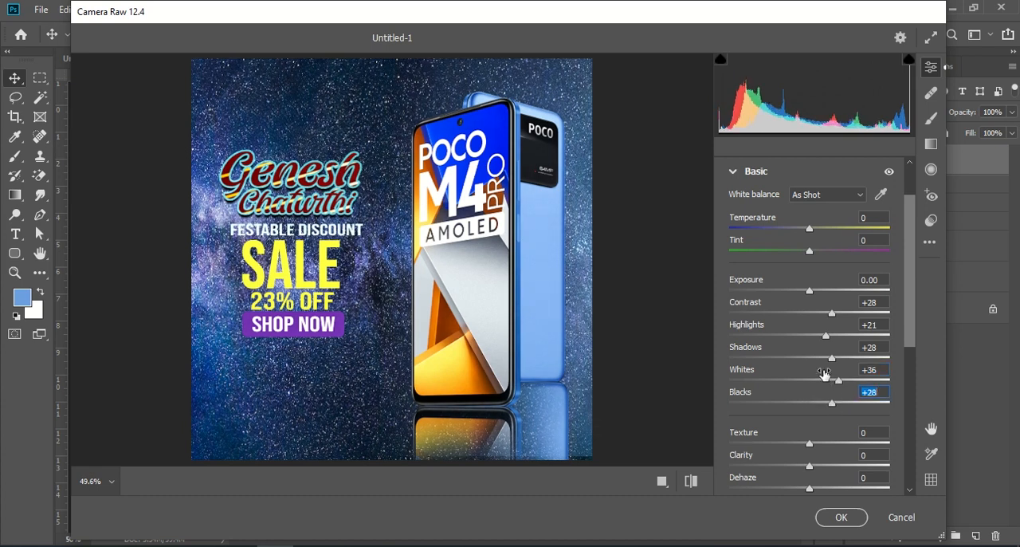
# Set Texture to +31, Clarity to +21 and Dehaze to +8 in the Camera Raw Filter
pyautogui.scroll(-1, 838, 375)
pyautogui.scroll(-1, 829, 381)
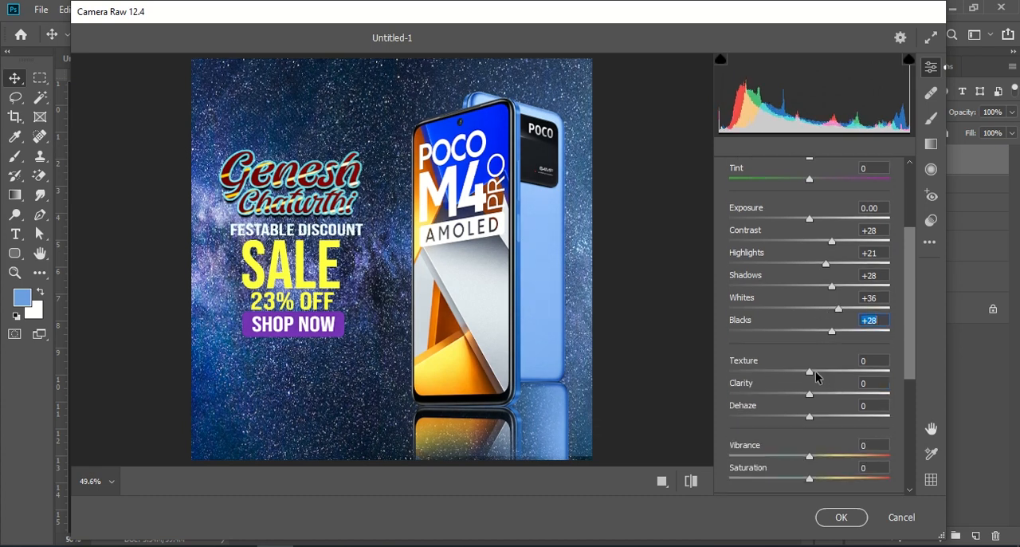
pyautogui.moveTo(811, 374); pyautogui.dragTo(822, 393)
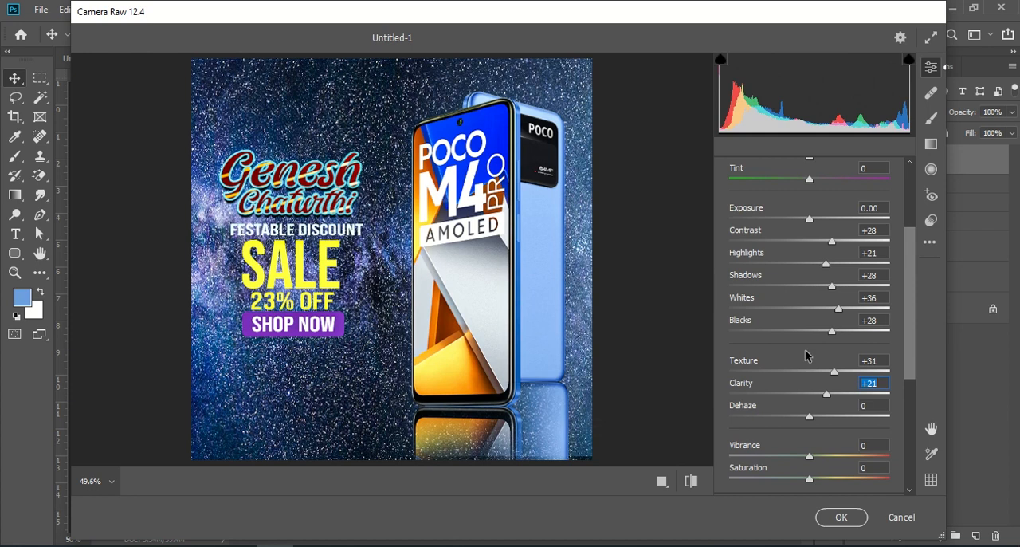
pyautogui.scroll(-1, 805, 355)
pyautogui.moveTo(809, 381); pyautogui.dragTo(820, 382)
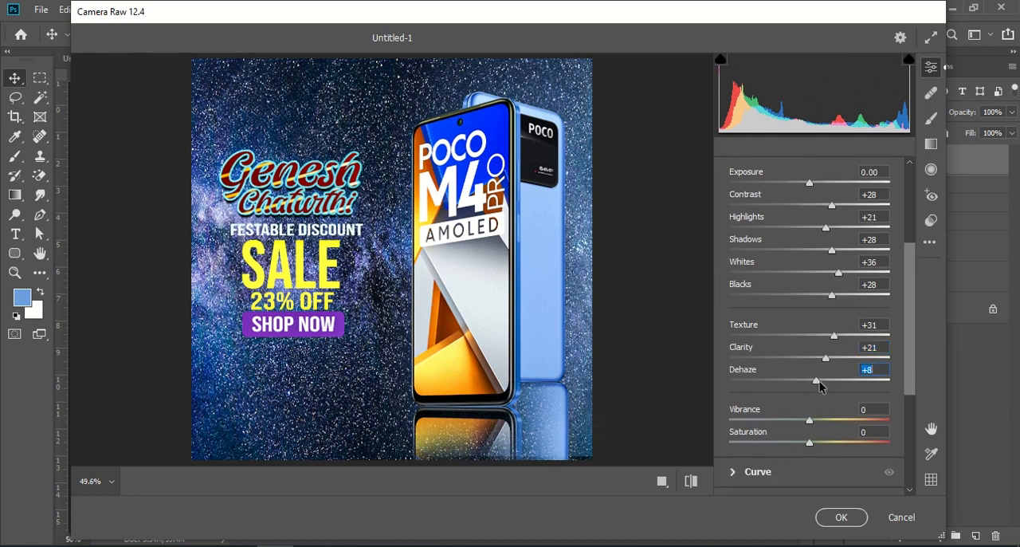
# Set Dehaze to +13 and Vibrance to +15, and apply the Camera Raw Filter to the merged layer
pyautogui.scroll(-1, 820, 382)
pyautogui.click(814, 388)
pyautogui.moveTo(816, 389); pyautogui.dragTo(825, 390)
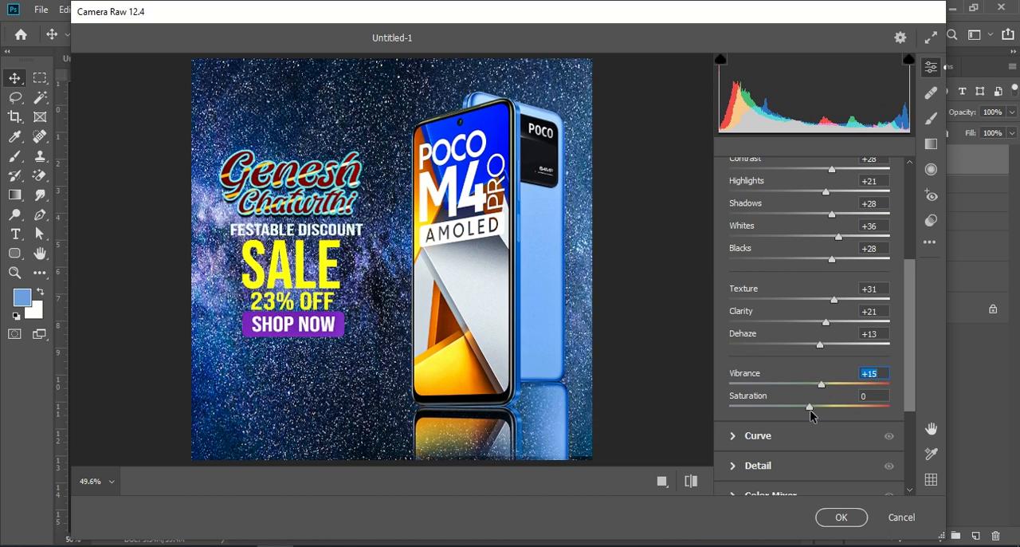
pyautogui.scroll(-5, 771, 316)
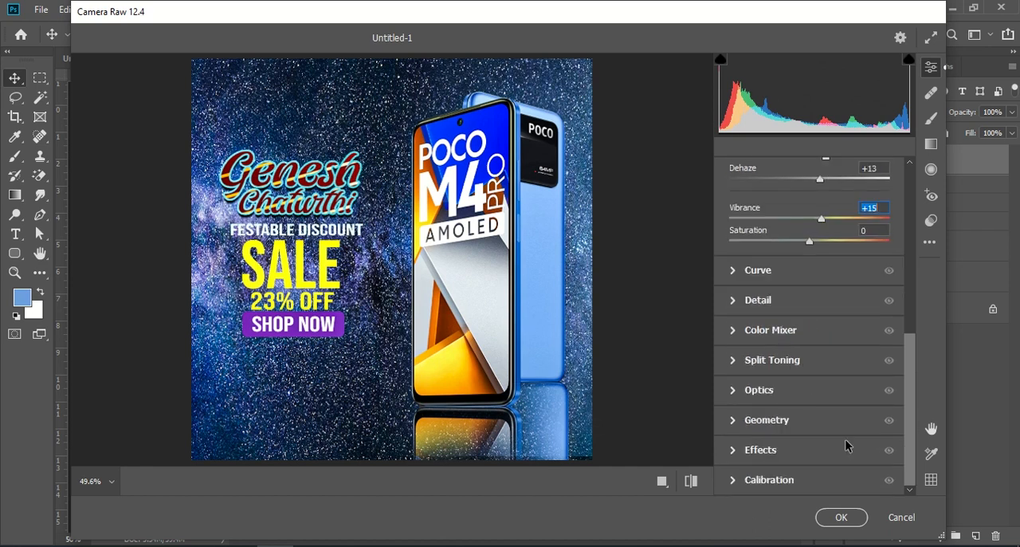
pyautogui.click(838, 518)
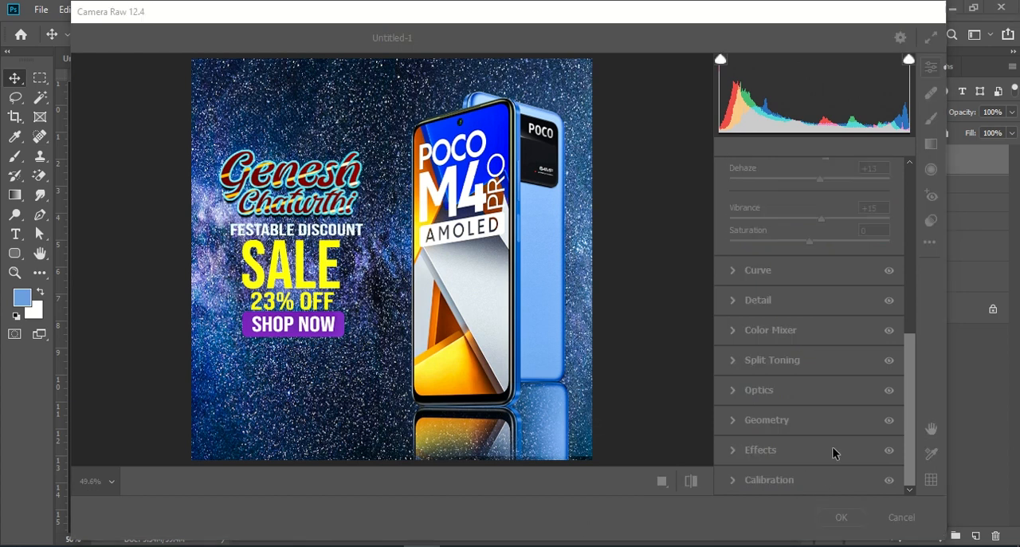
pyautogui.click(840, 517)
pyautogui.click(865, 518)
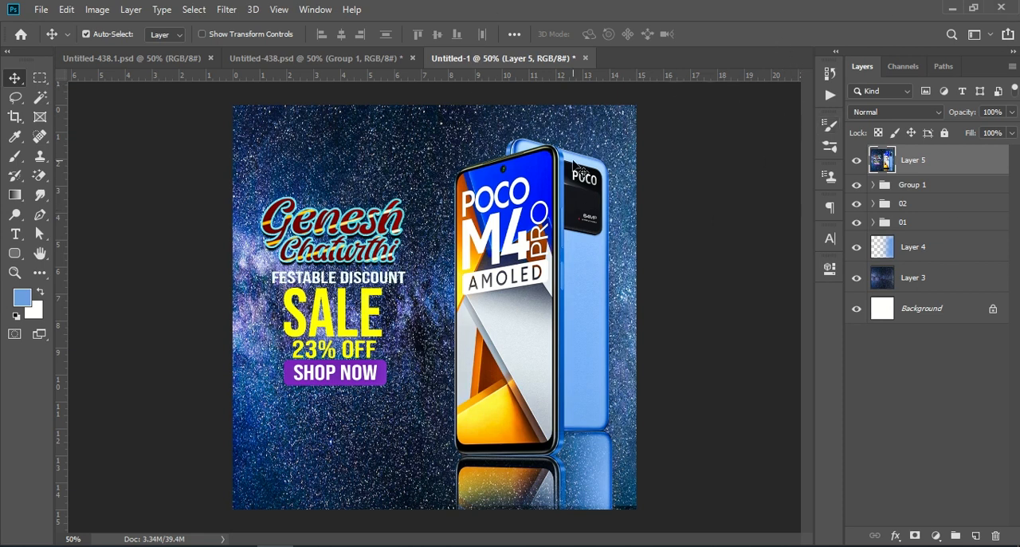
# Compare the banner with the original Untitled-438.psd and the phone mockup in Untitled-438.1.psd
pyautogui.click(239, 60)
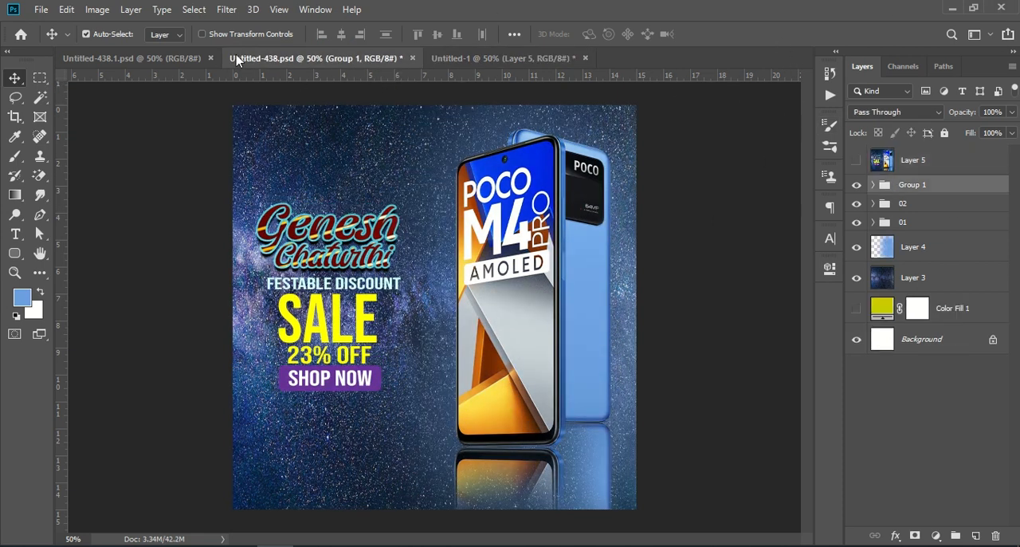
pyautogui.click(183, 58)
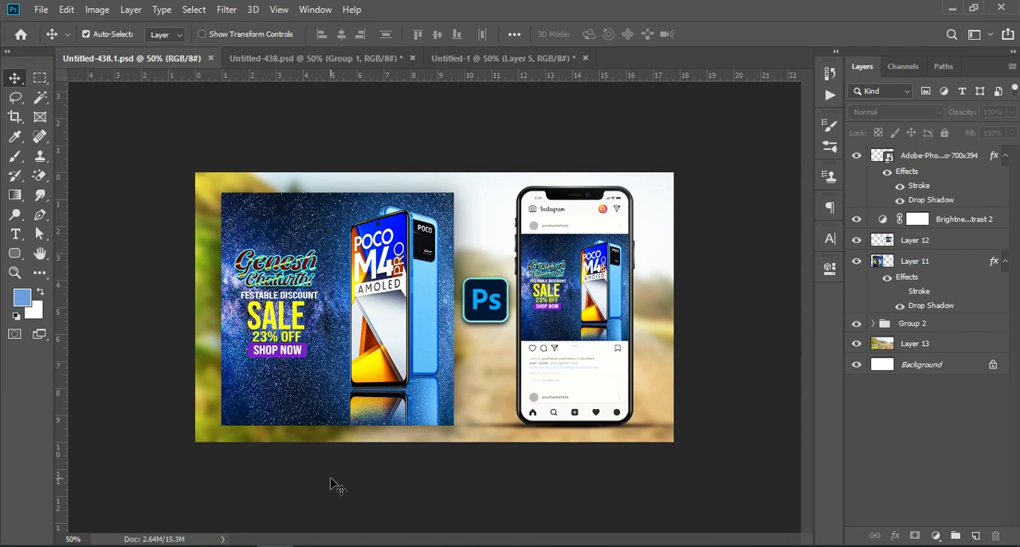